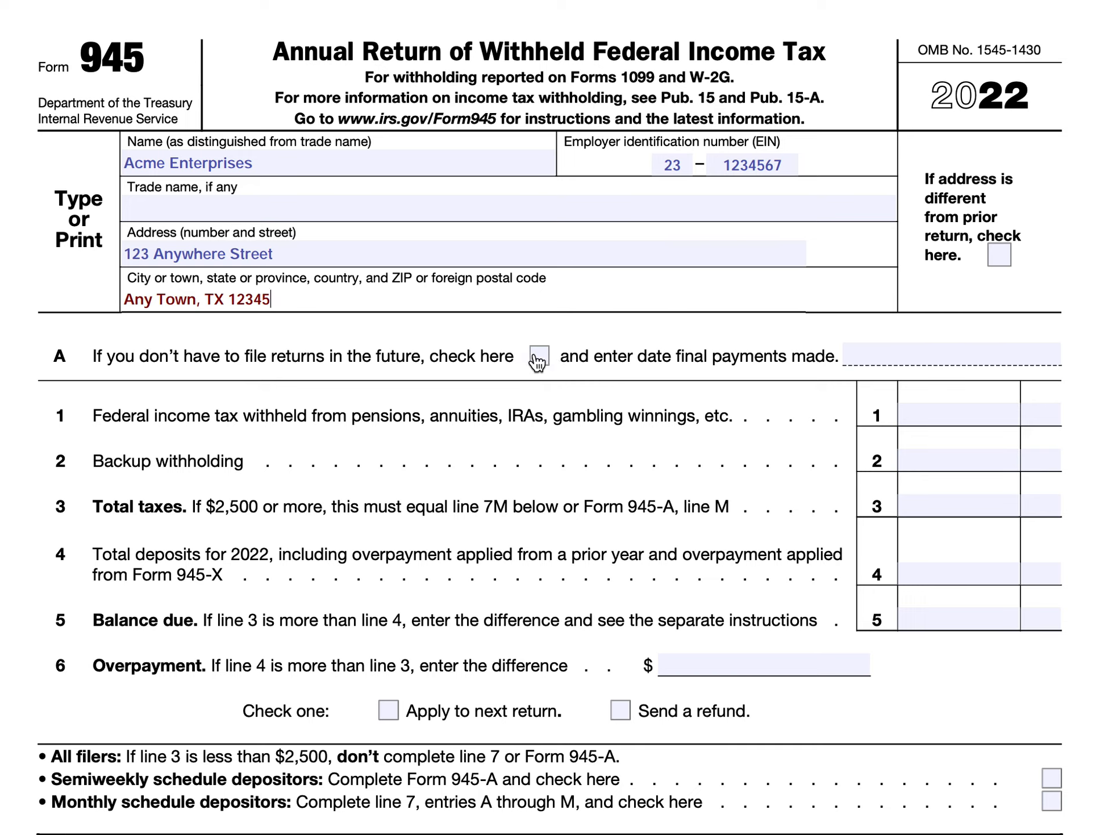
- Enter 10000 as federal income tax withheld on line 1 and 1000 as backup withholding on line 2
left_click(1007, 409)
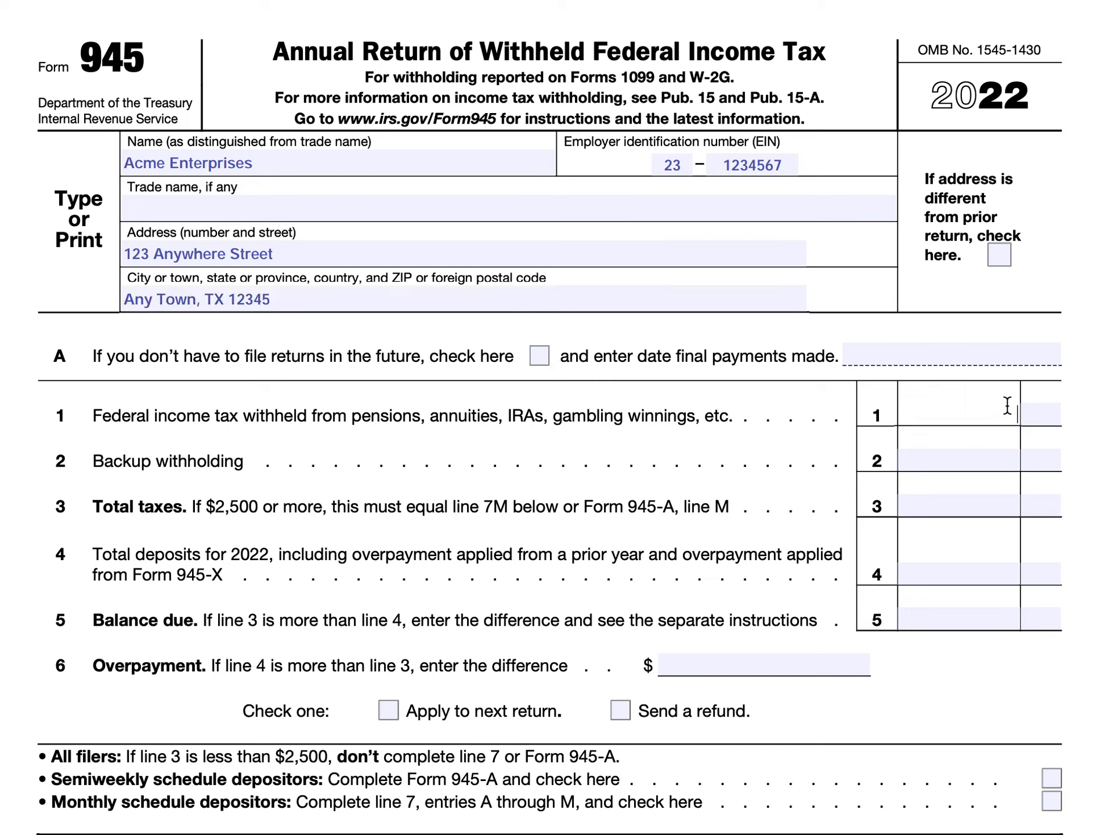
type("10000")
left_click(995, 455)
type("1000")
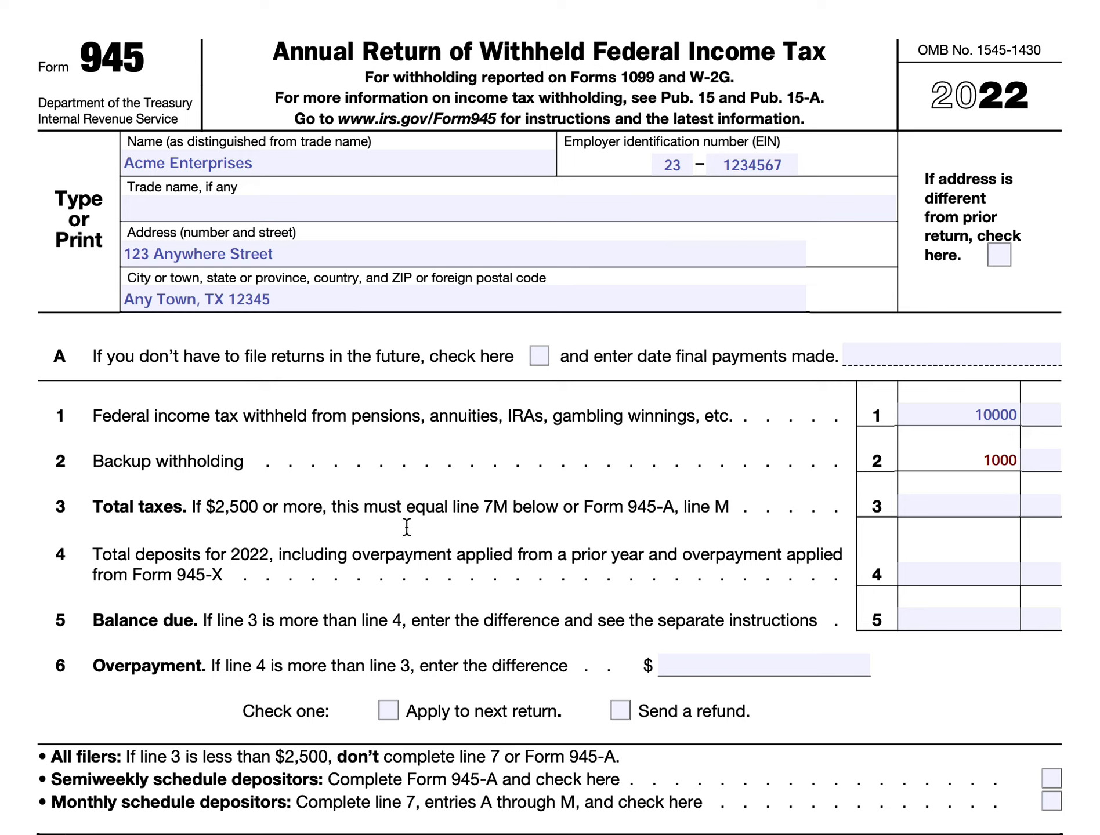
- Enter 11000 as the total taxes on line 3
left_click(1001, 506)
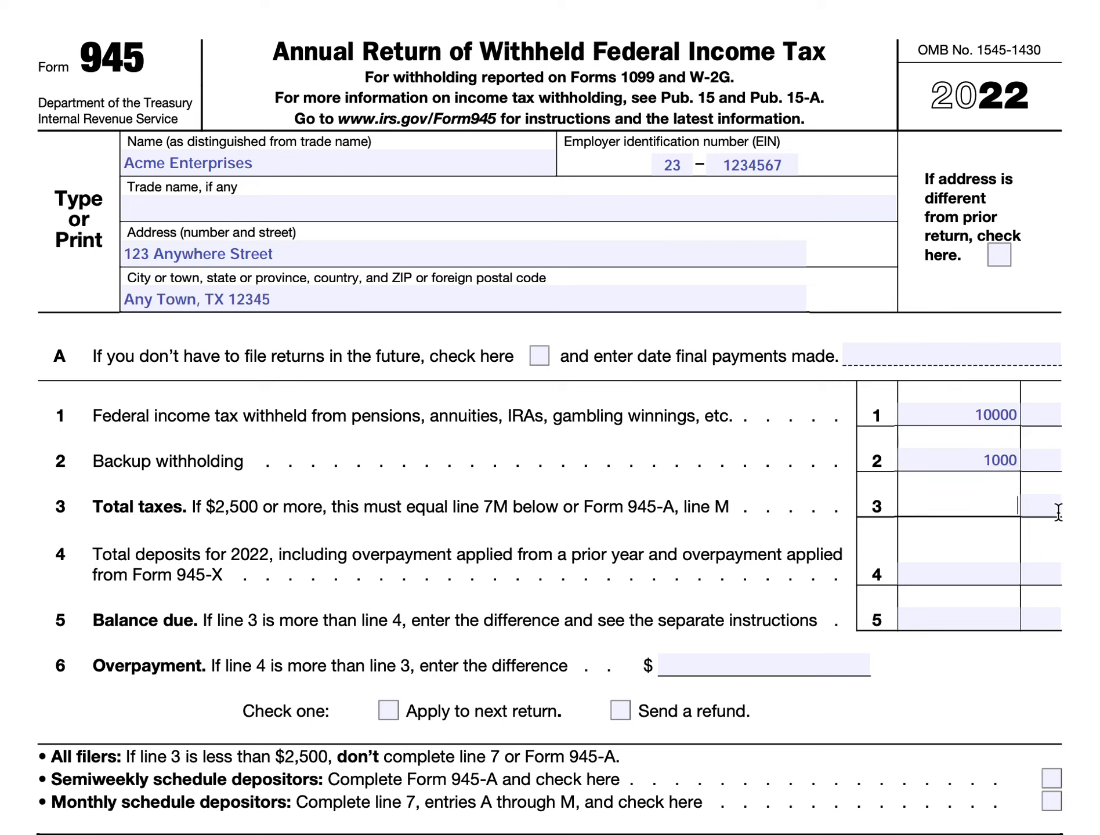
type("100")
key("BackSpace")
key("BackSpace")
type("1000")
- Enter 10000 as total deposits for 2022 on line 4 and 1000 as the balance due on line 5
left_click(994, 575)
type("10000")
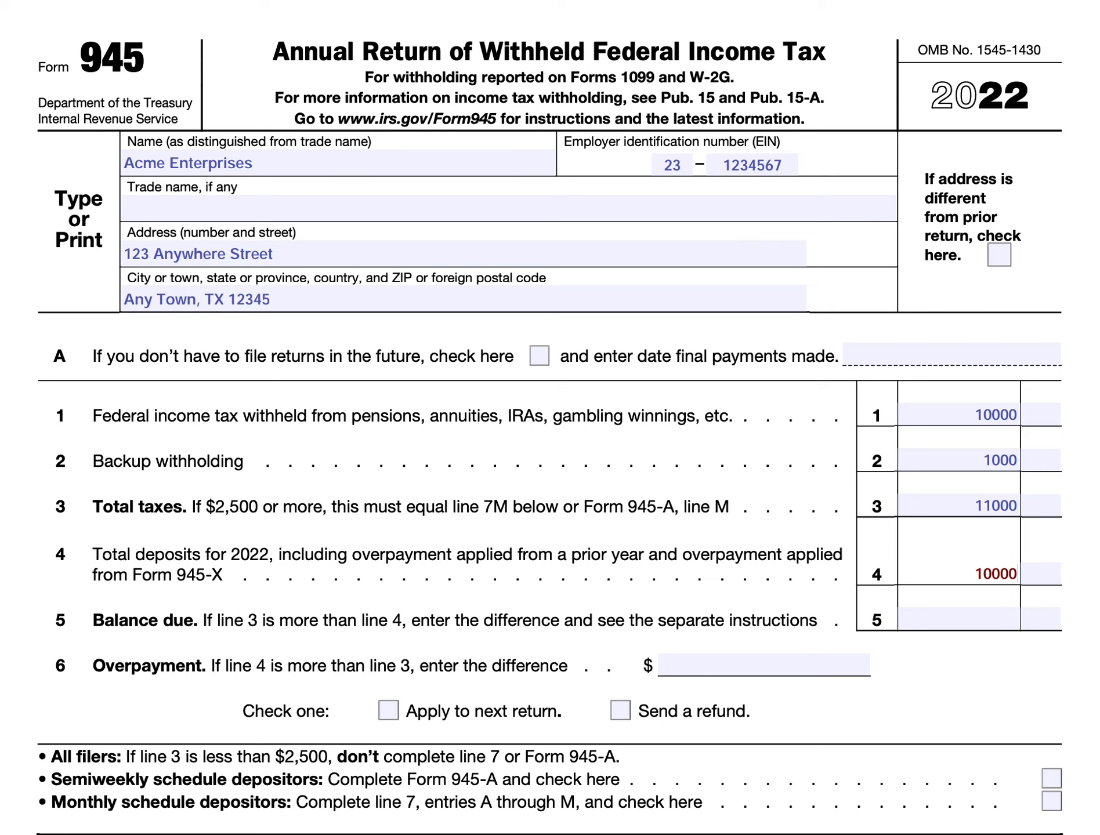
left_click(1017, 618)
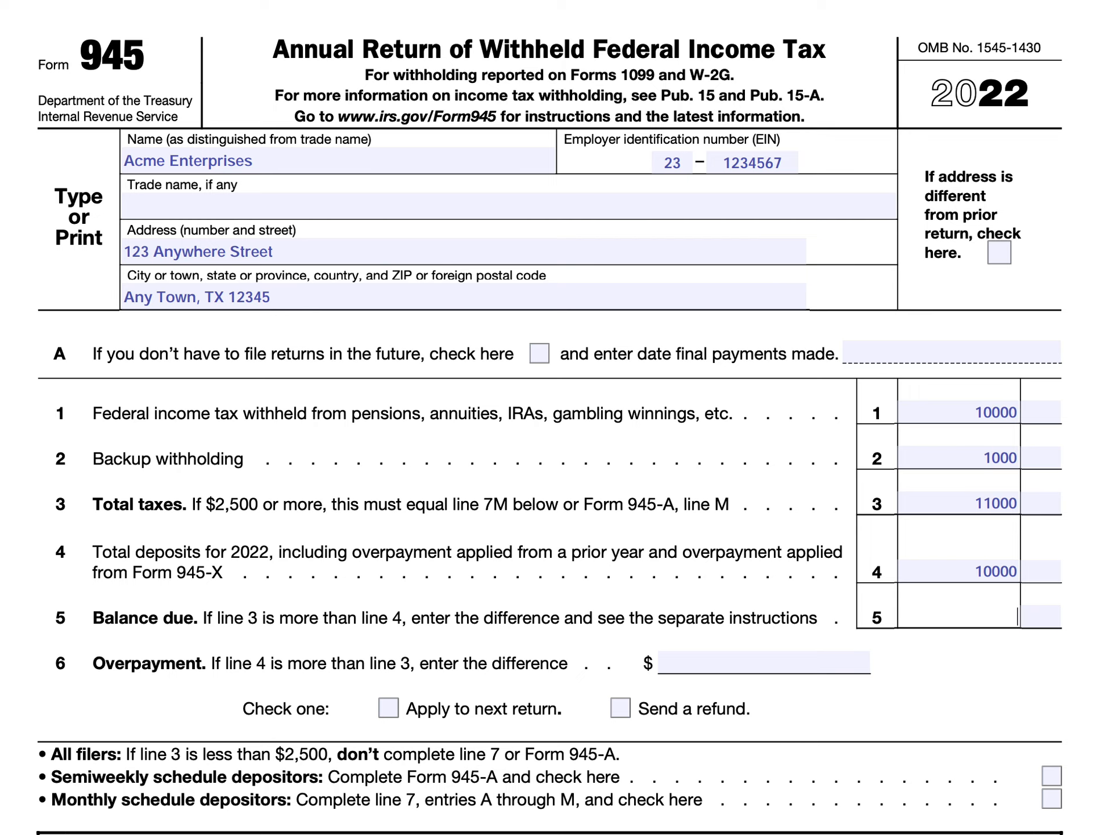
type("1000")
- Enter a tax liability of 800 for each month from January through May in the line 7 monthly summary
scroll(860, 621, "down", 3)
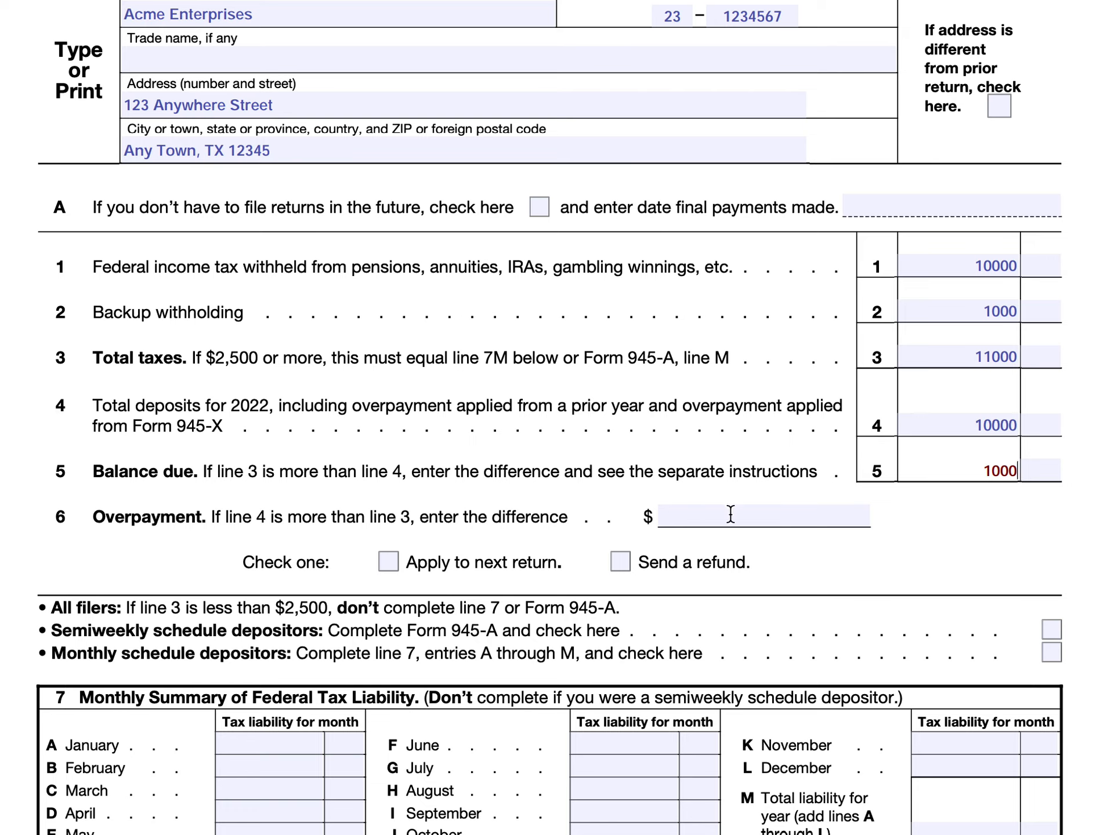
left_click(754, 511)
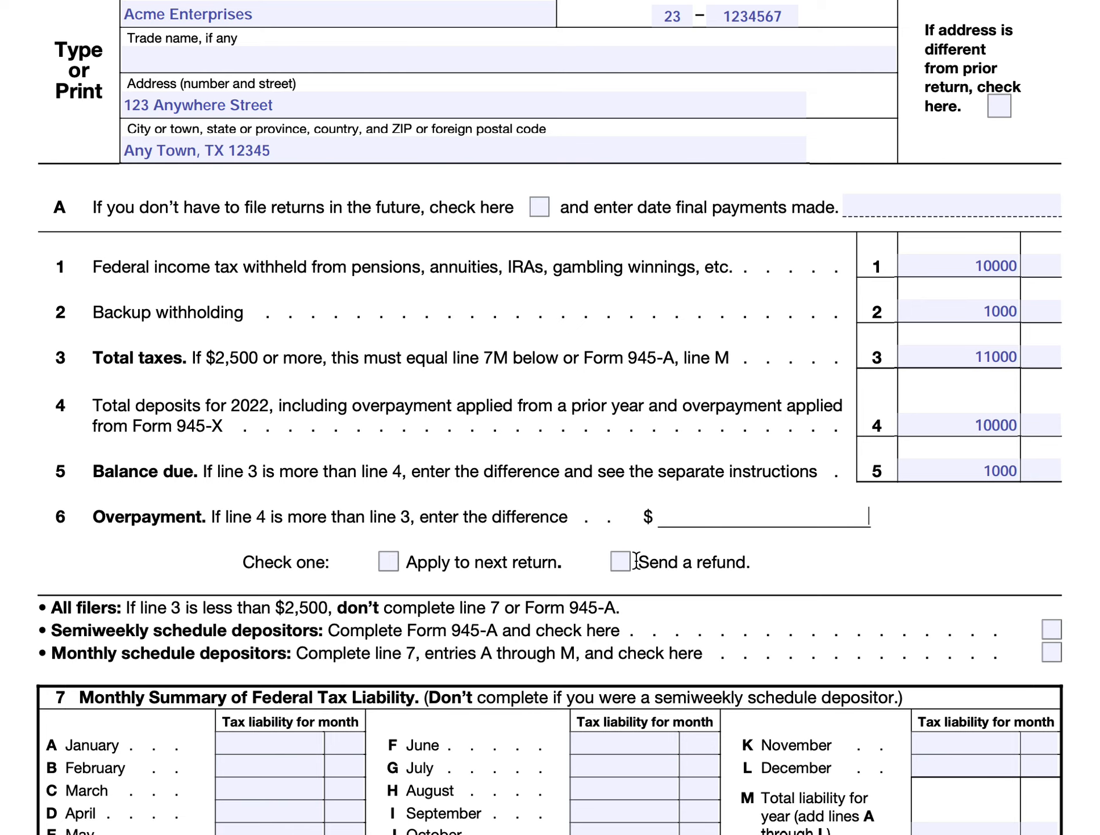
scroll(719, 574, "down", 3)
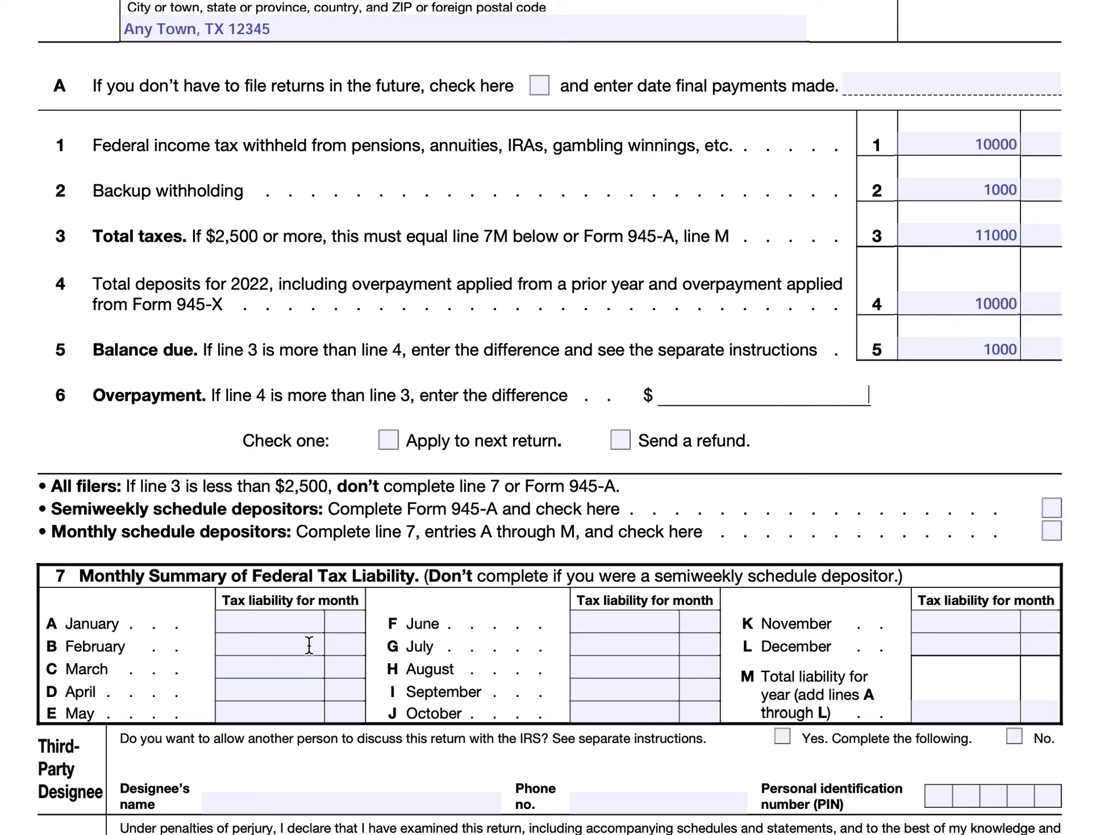
left_click(273, 622)
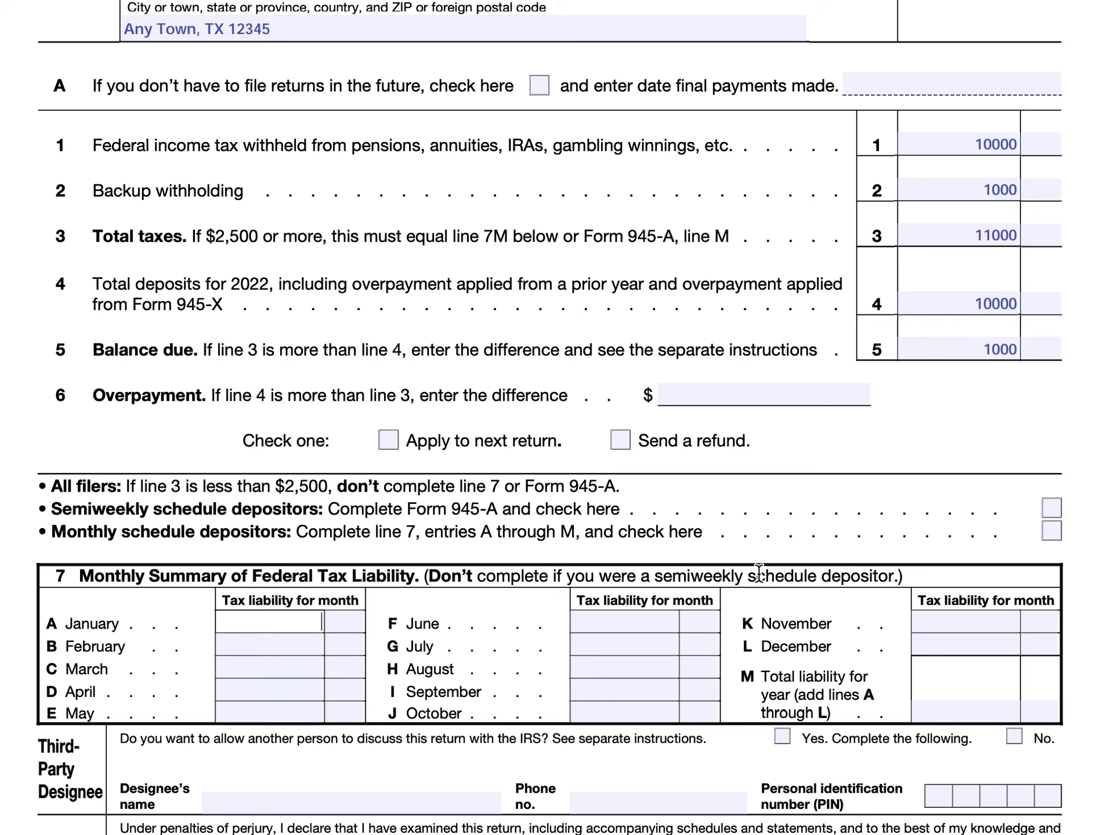
type("800")
left_click(297, 645)
type("800")
left_click(304, 670)
type("800")
left_click(303, 691)
type("800")
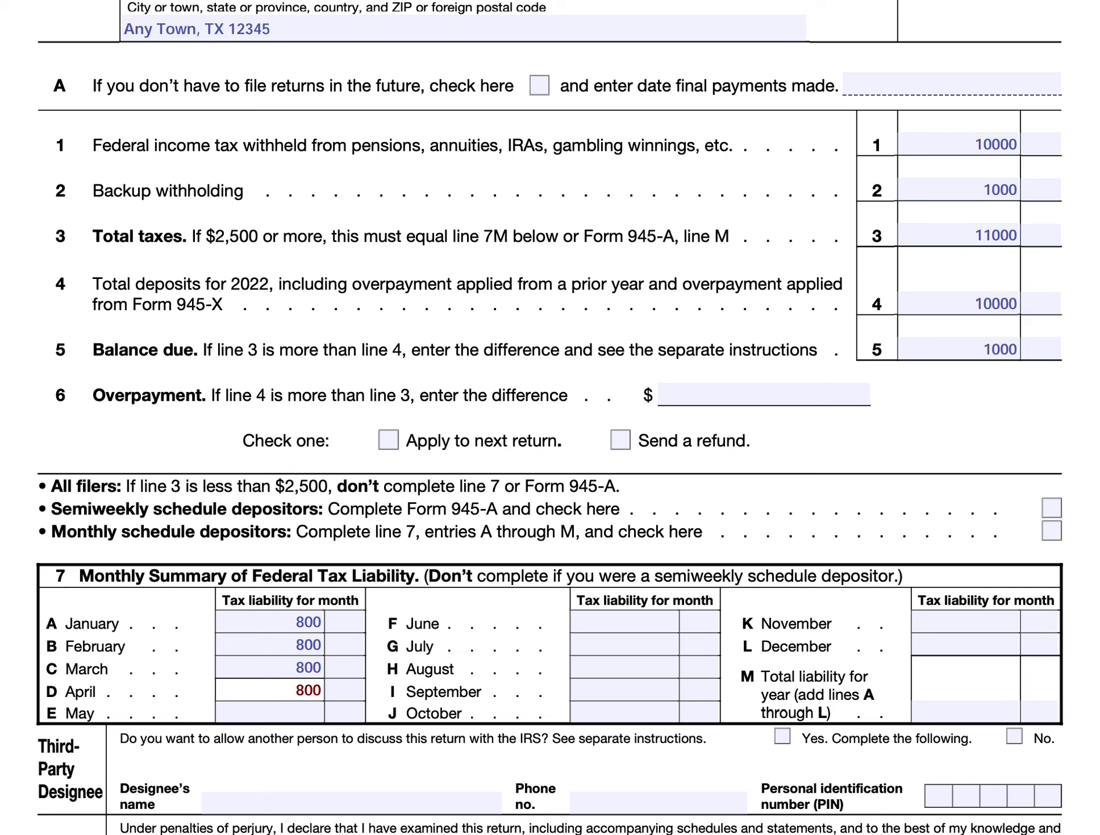
left_click(307, 713)
type("800")
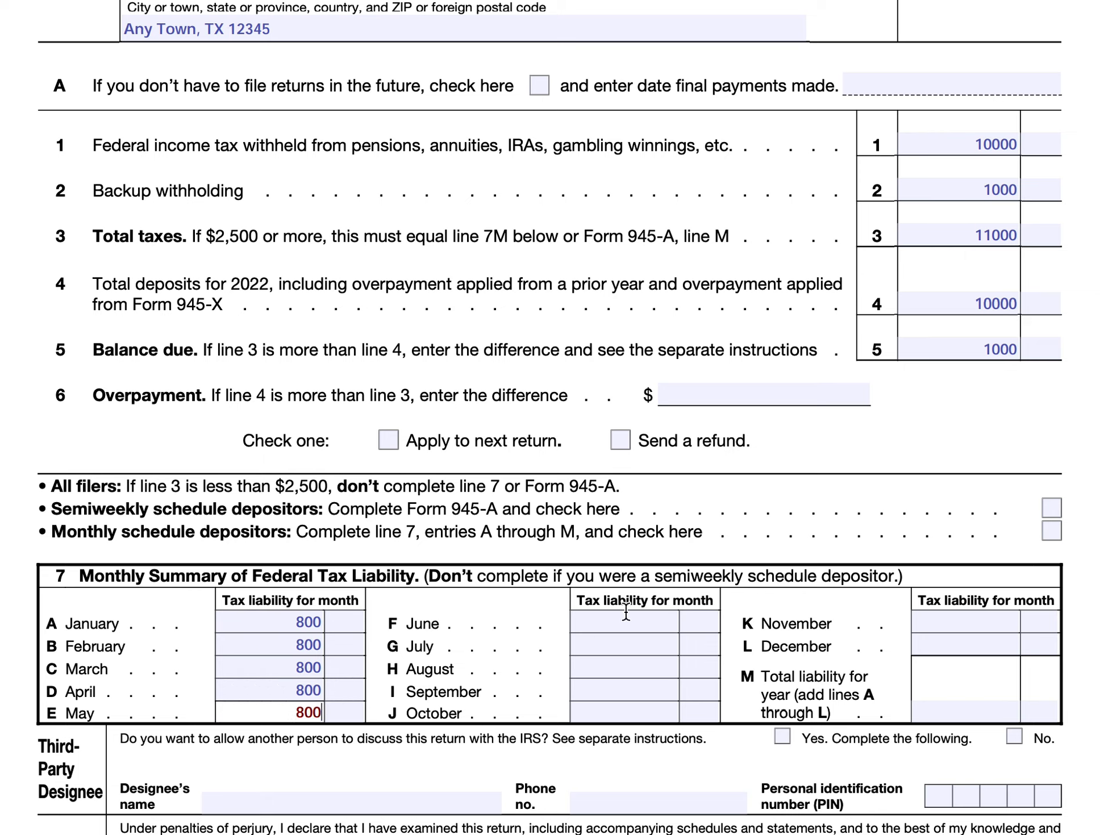
- Enter monthly tax liabilities of 1500 for June and July and 1000 for August, September and October
left_click(659, 620)
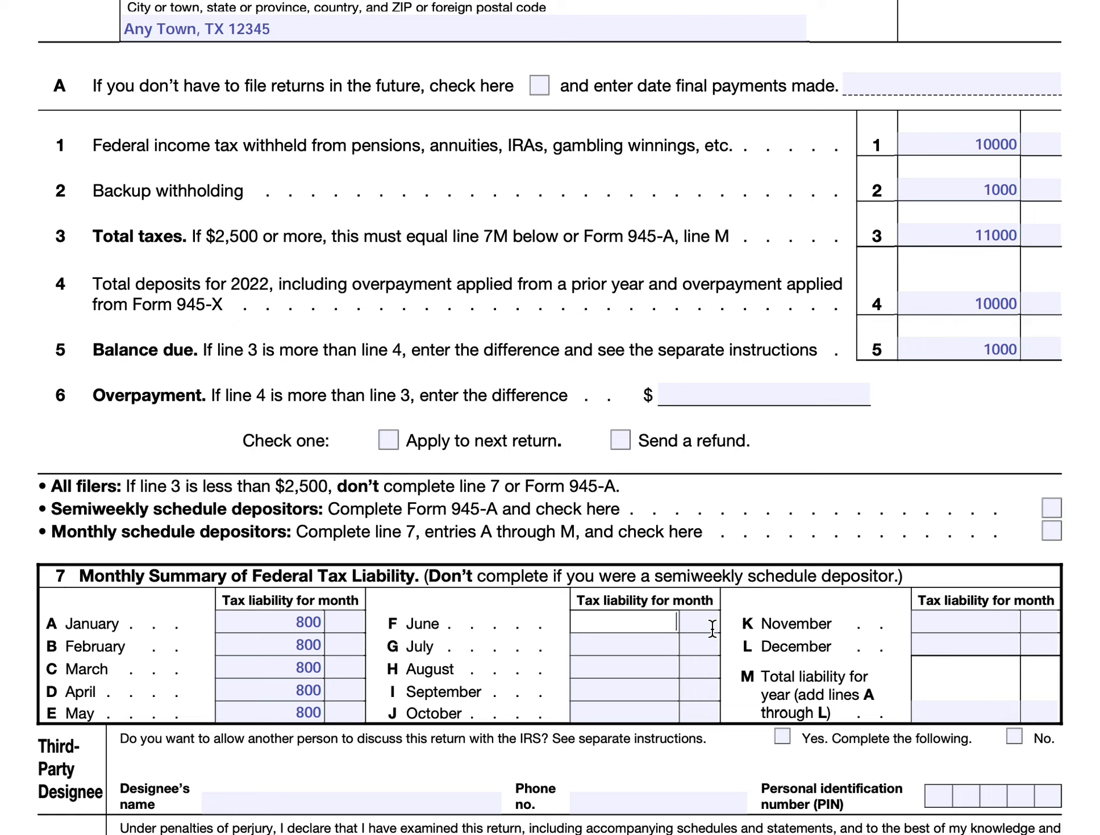
type("1500")
left_click(658, 645)
type("1")
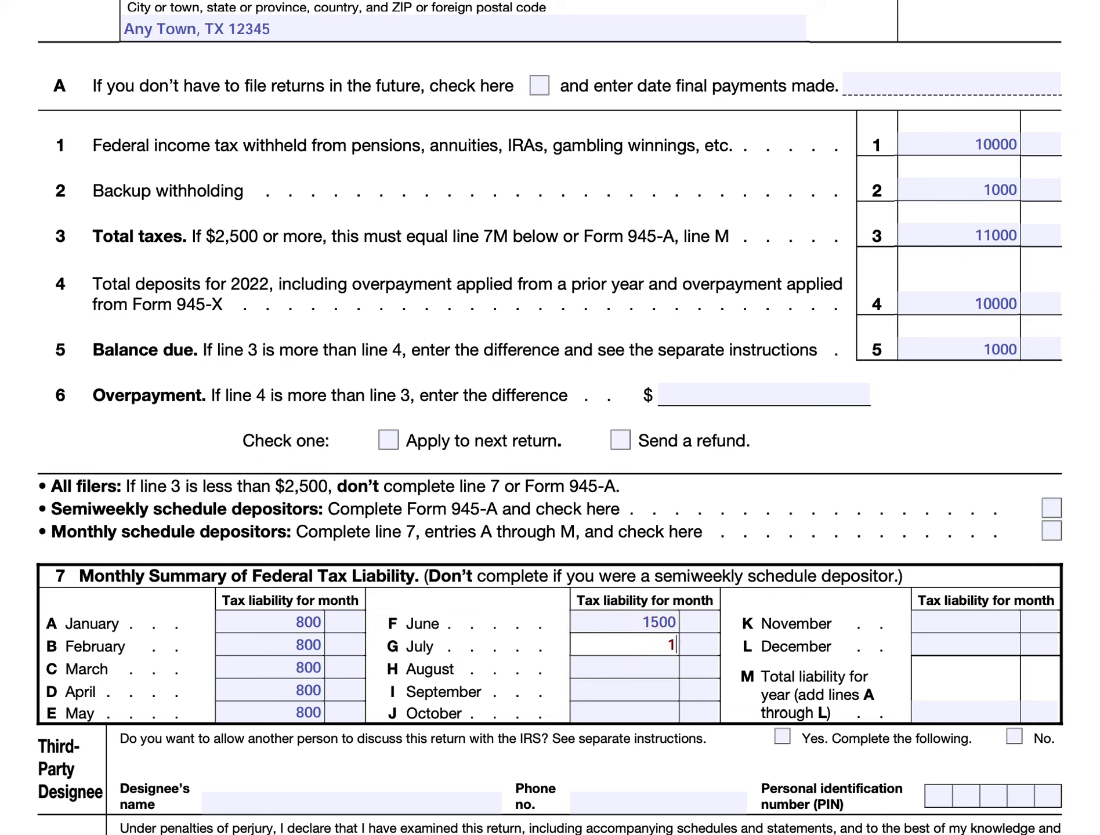
type("500")
left_click(644, 665)
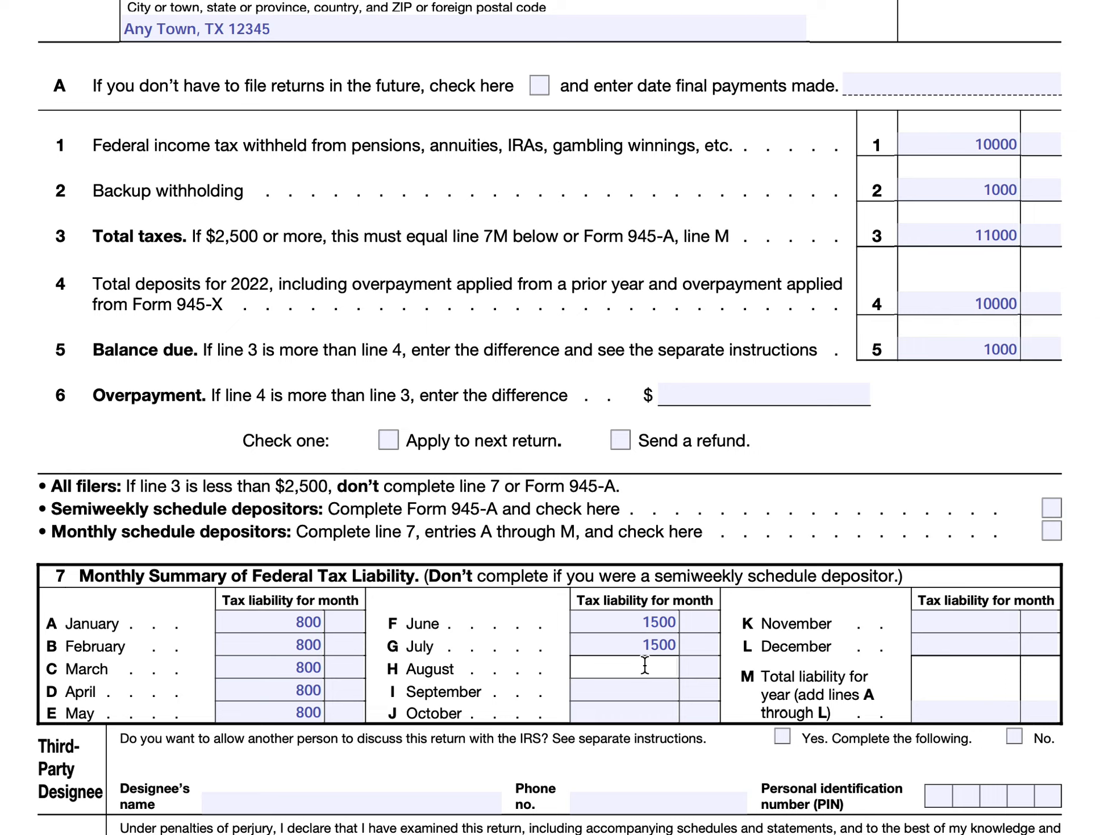
type("1000")
left_click(637, 696)
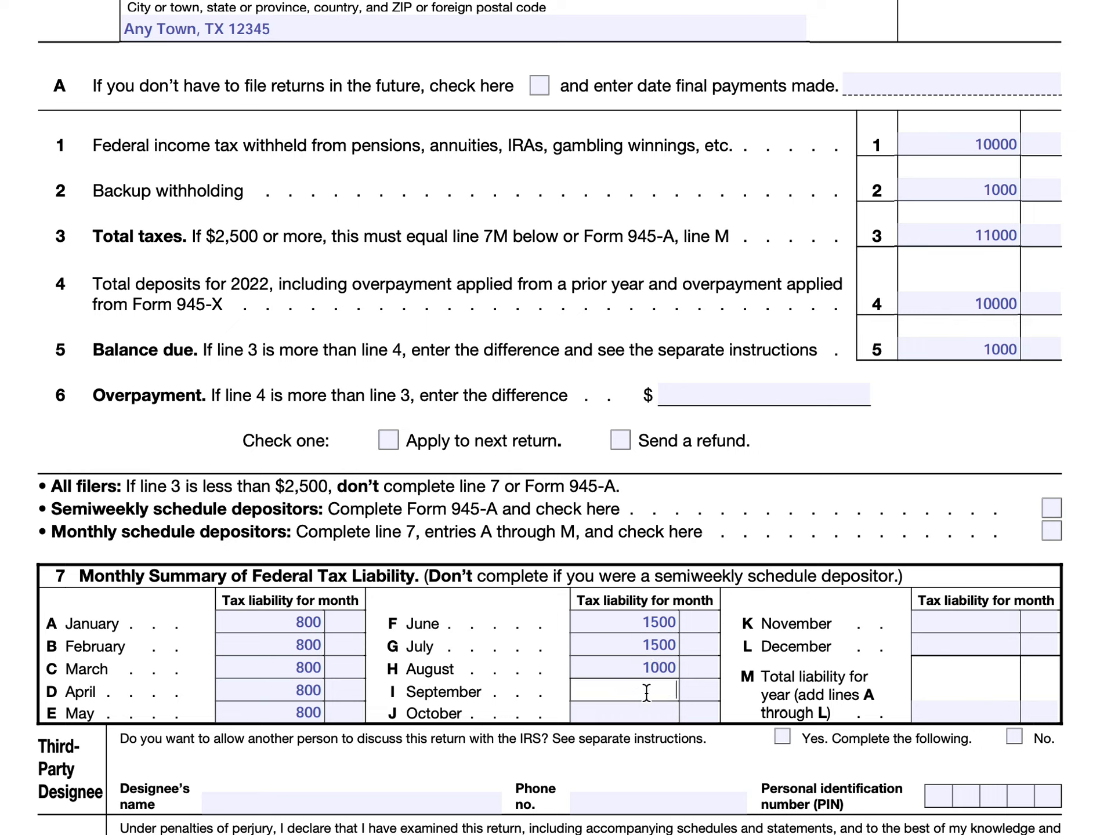
type("1000")
left_click(641, 714)
type("1000")
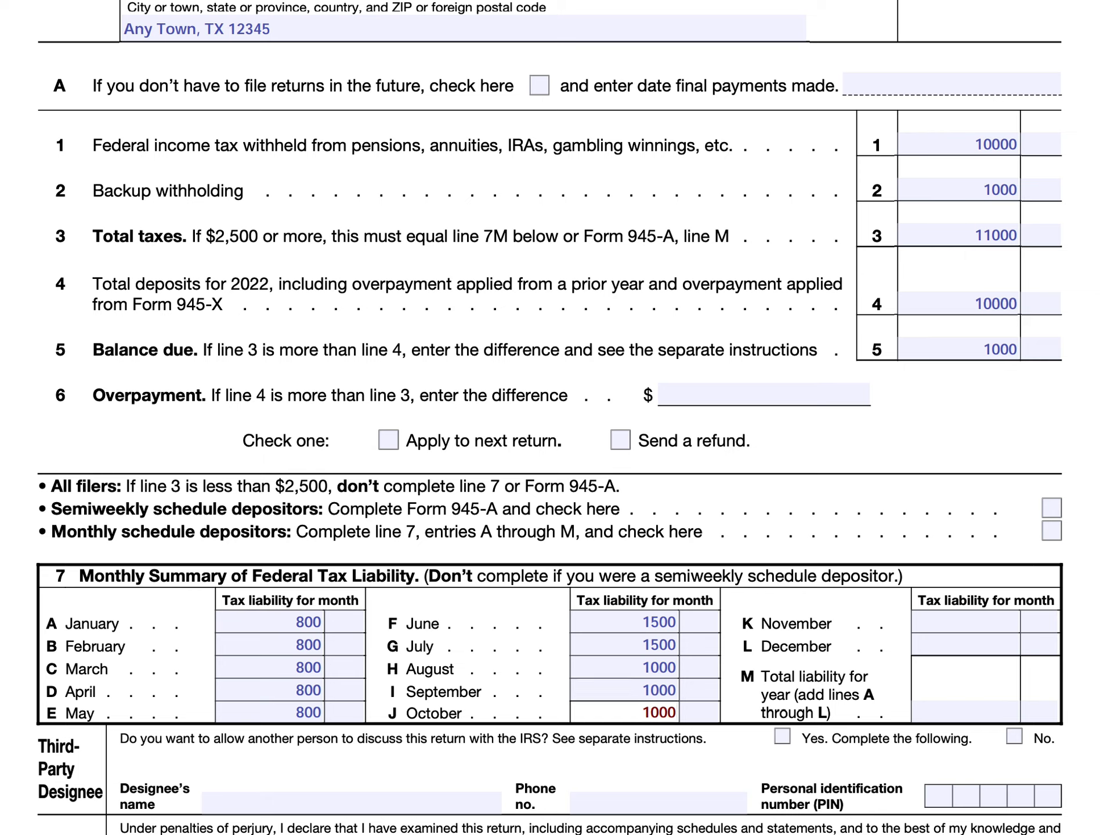
- Enter tax liabilities of 500 for November and December, and 11000 as the total liability for the year on line 7M
left_click(960, 616)
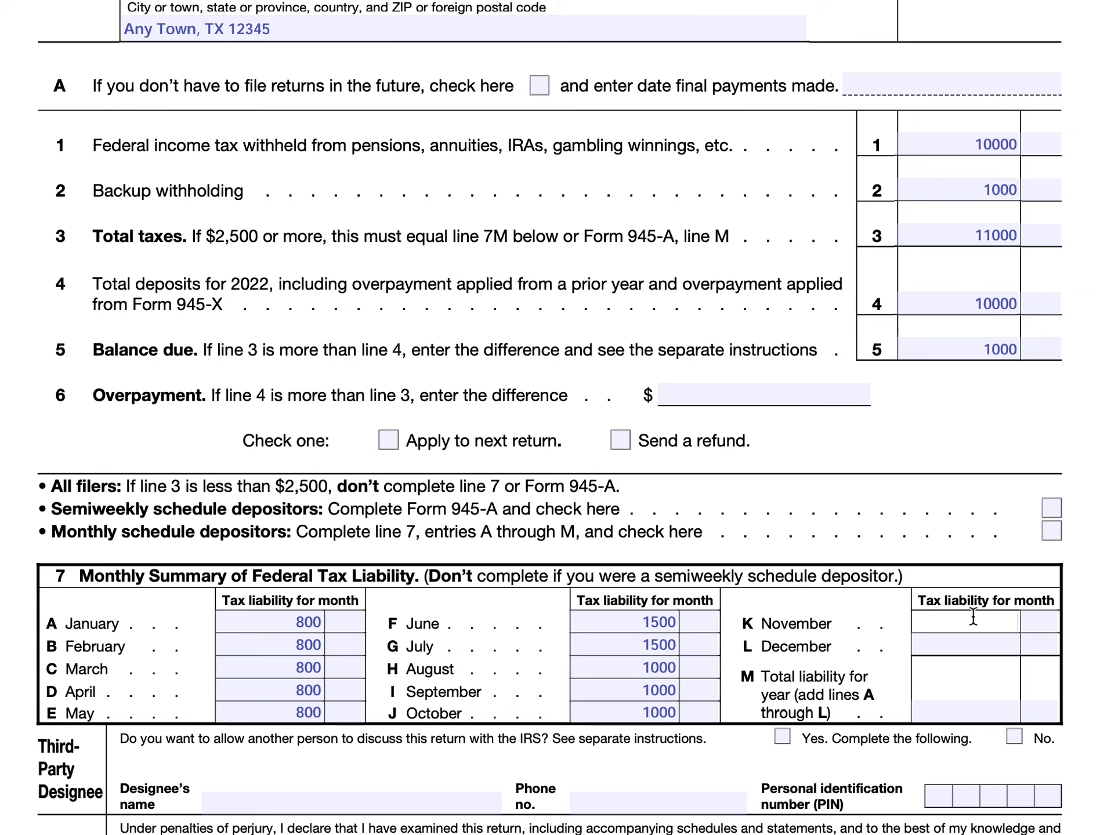
type("500")
left_click(1002, 637)
type("500")
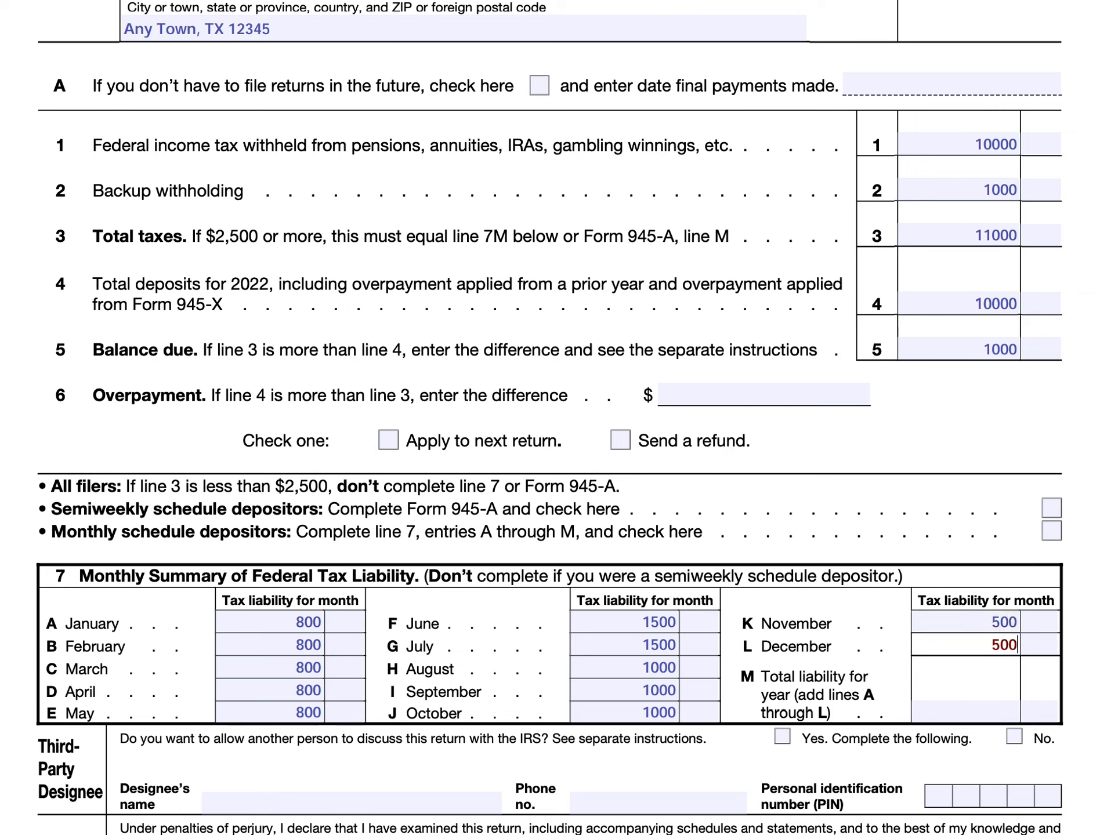
left_click(982, 707)
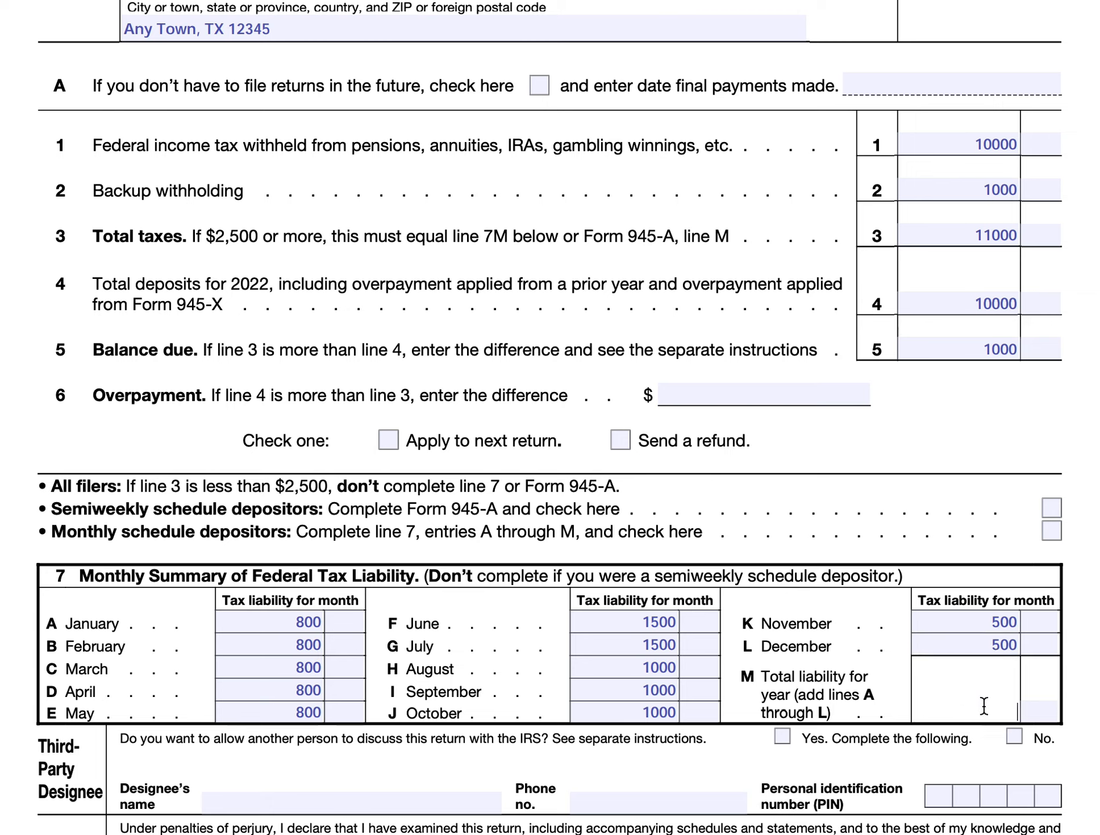
type("11000")
- Examine the third-party designee, signature and paid preparer sections, and the Form 945-V payment voucher with its instructions
scroll(701, 609, "down", 3)
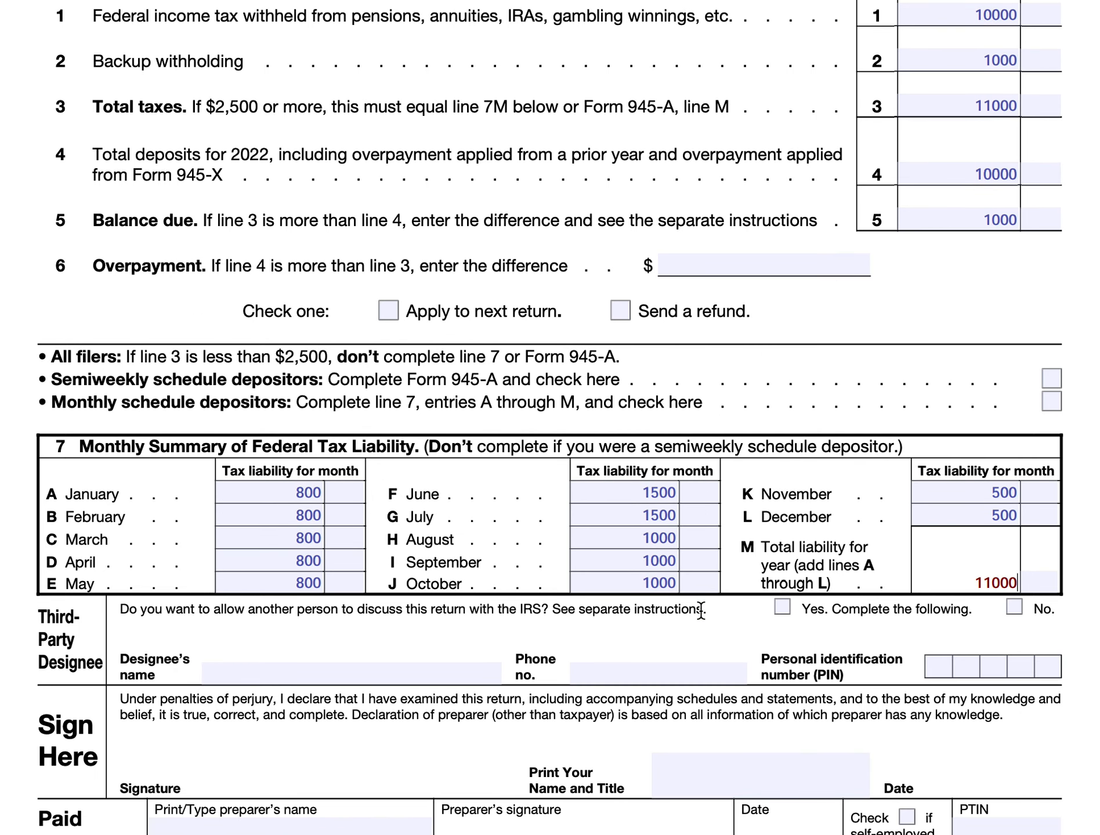
scroll(700, 609, "down", 3)
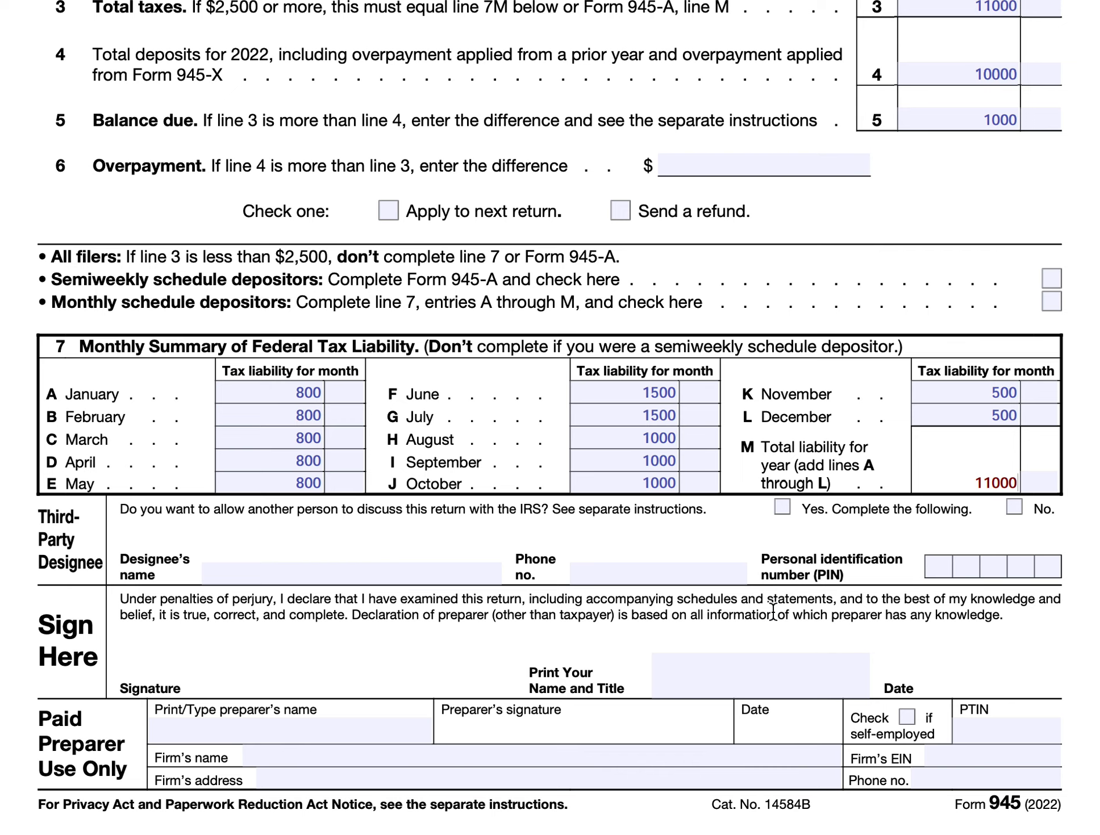
scroll(771, 609, "down", 10)
scroll(773, 610, "down", 5)
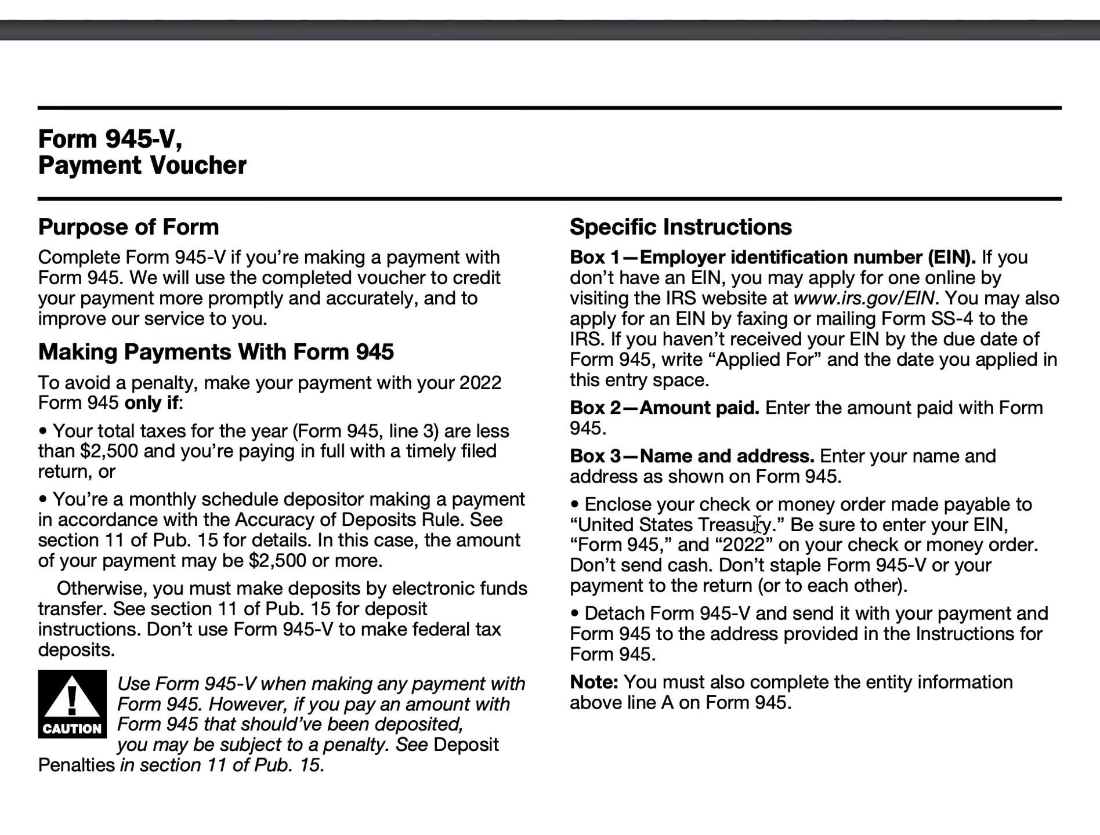
scroll(761, 524, "up", 3)
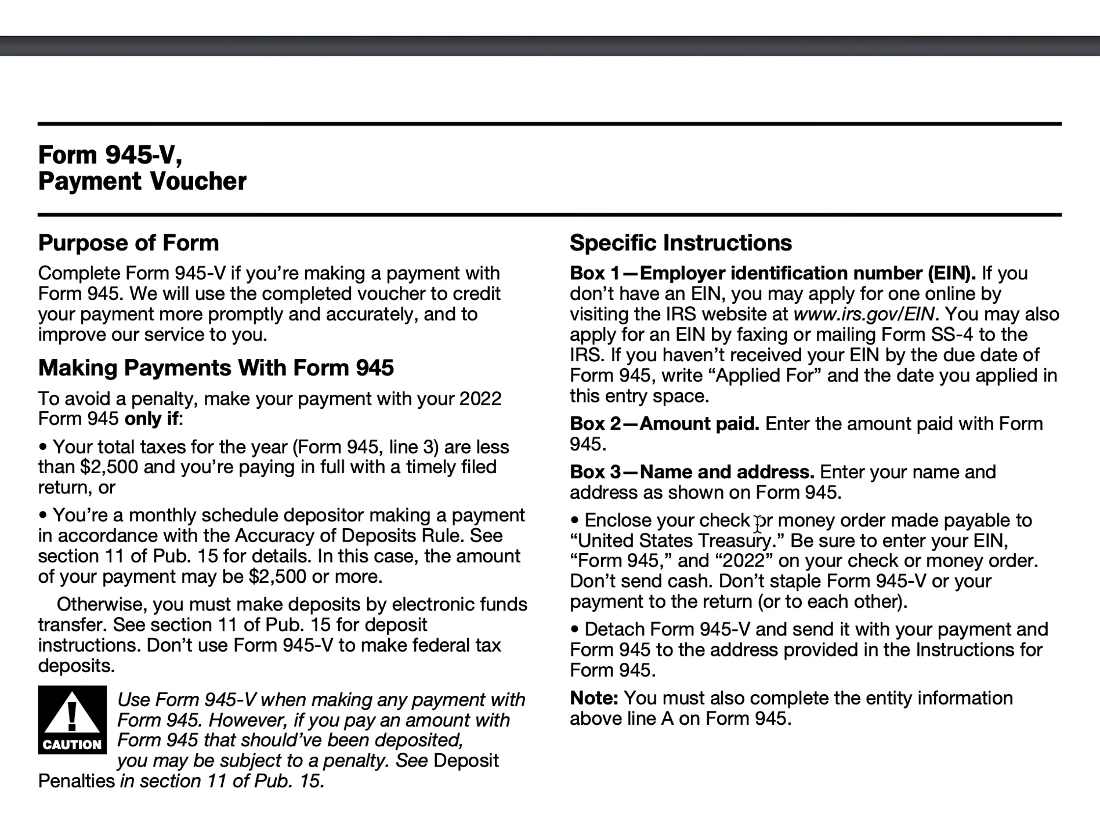
scroll(757, 523, "down", 5)
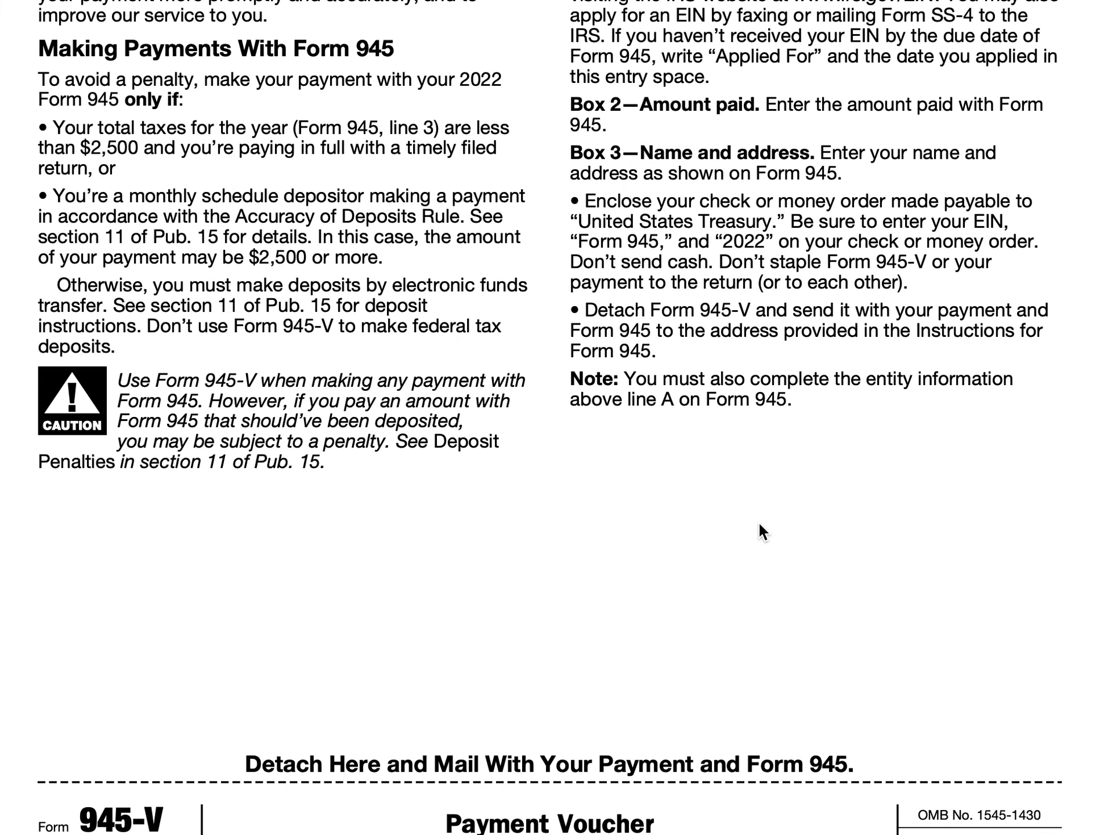
scroll(758, 524, "down", 4)
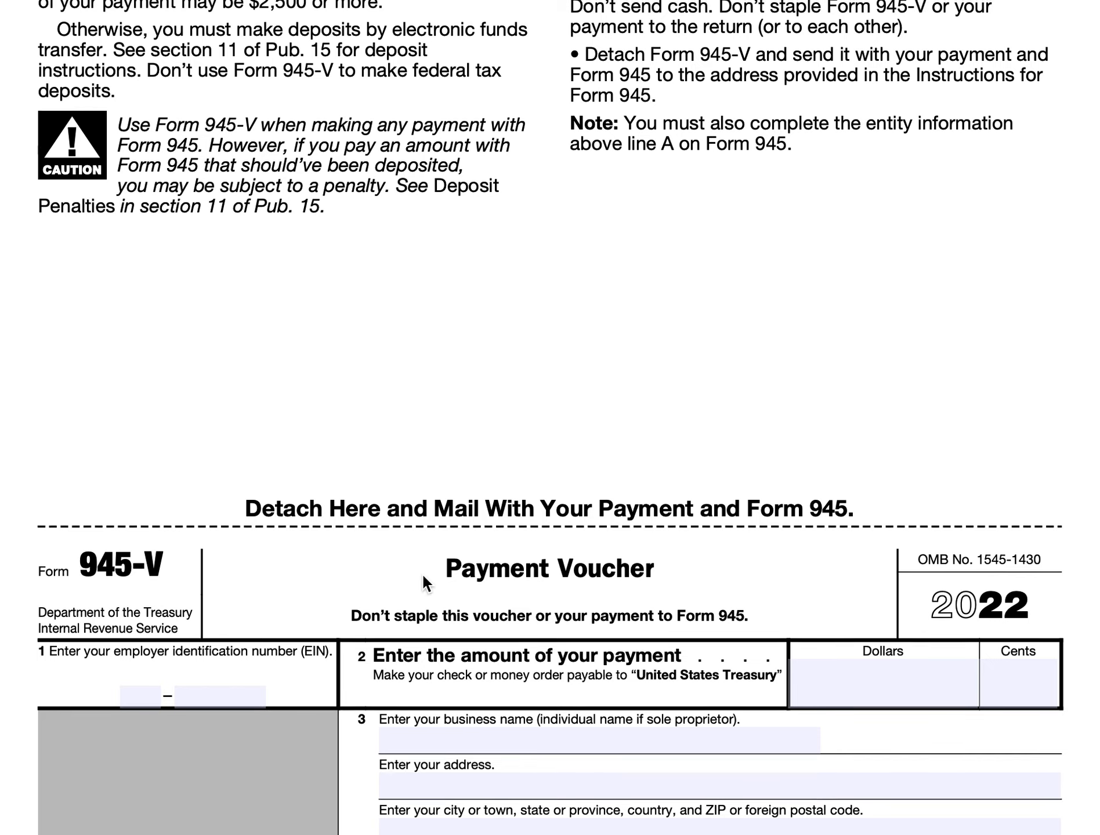
- Review the completed tax lines and monthly liability summary on Form 945 alongside the blank payment voucher
scroll(422, 572, "up", 20)
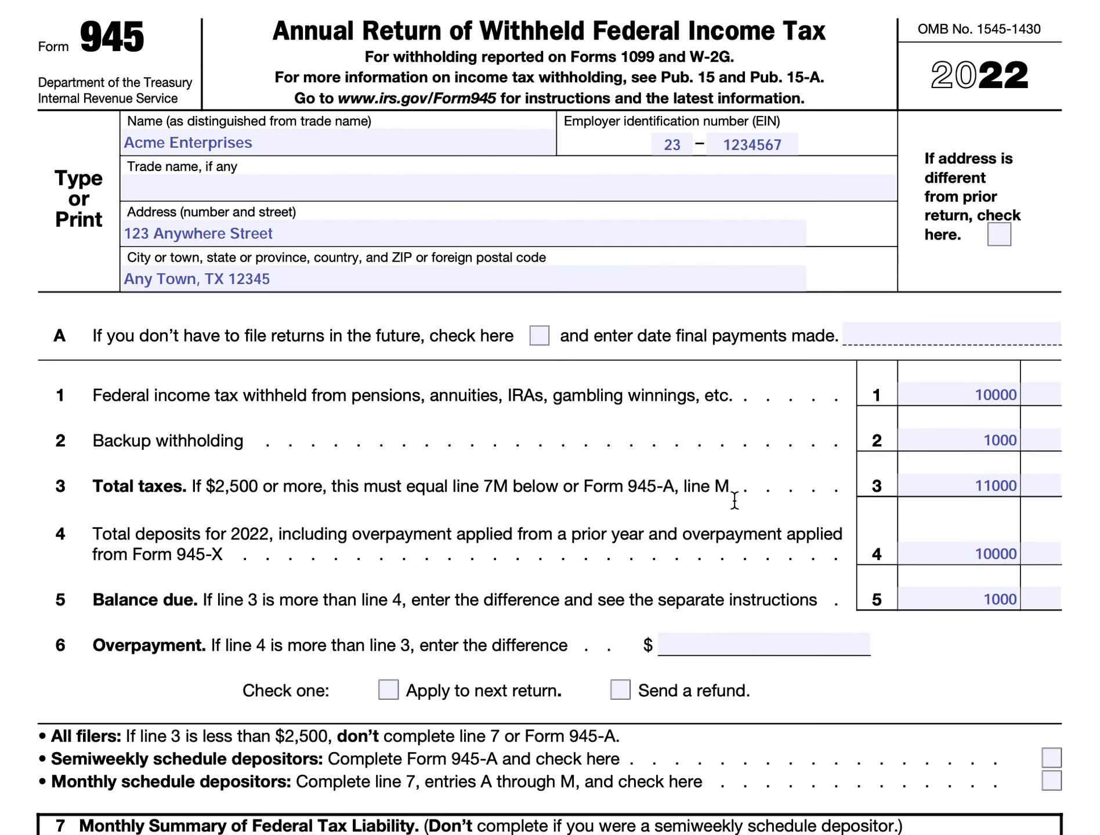
scroll(589, 477, "down", 20)
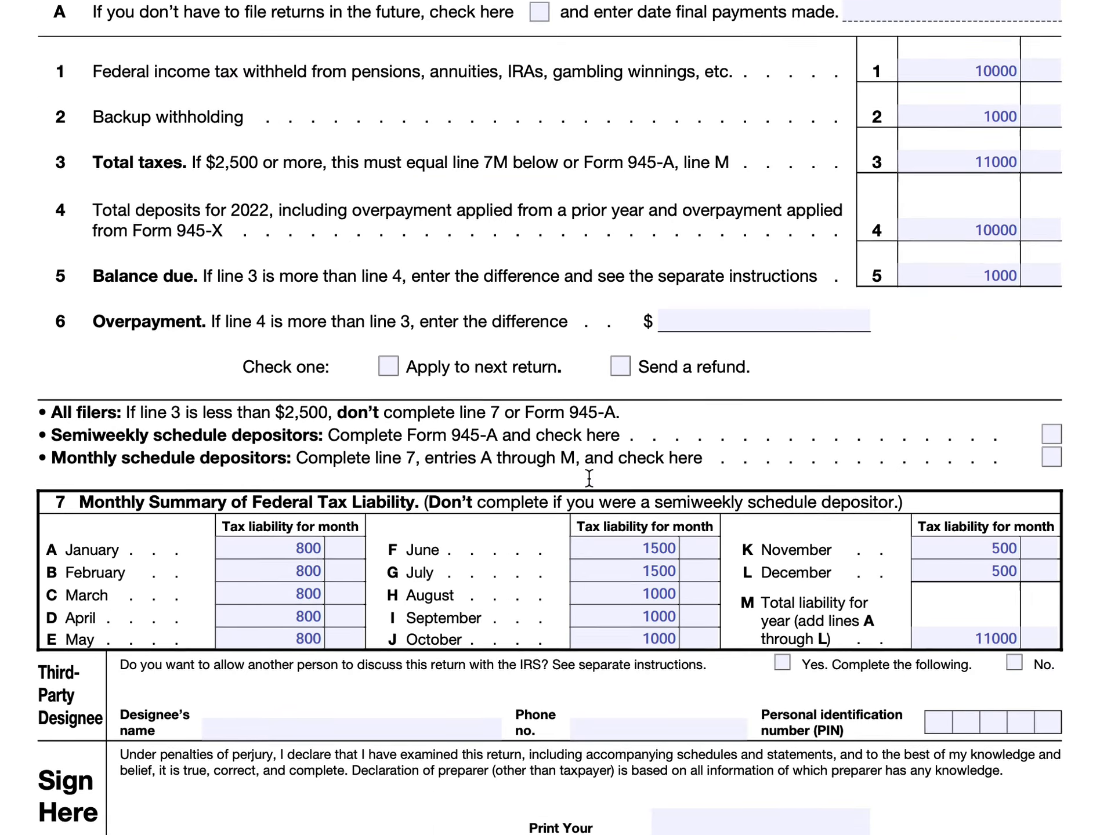
scroll(588, 476, "down", 8)
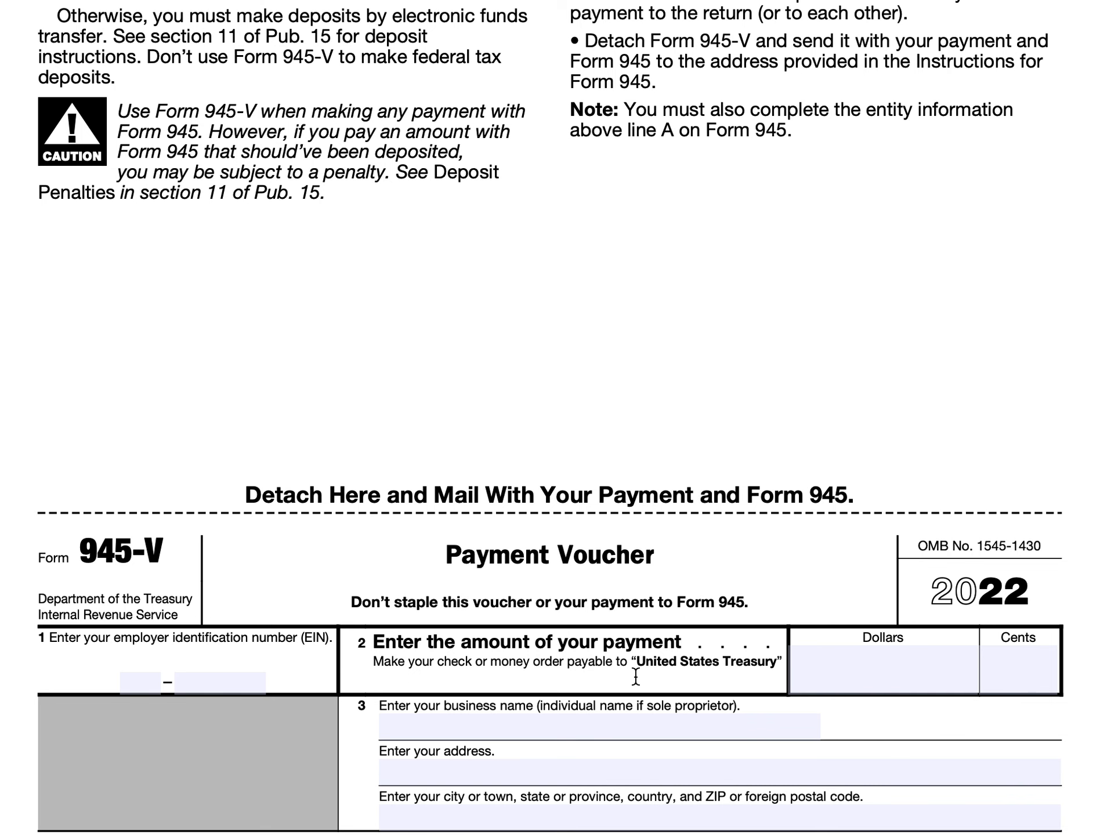
scroll(576, 500, "up", 5)
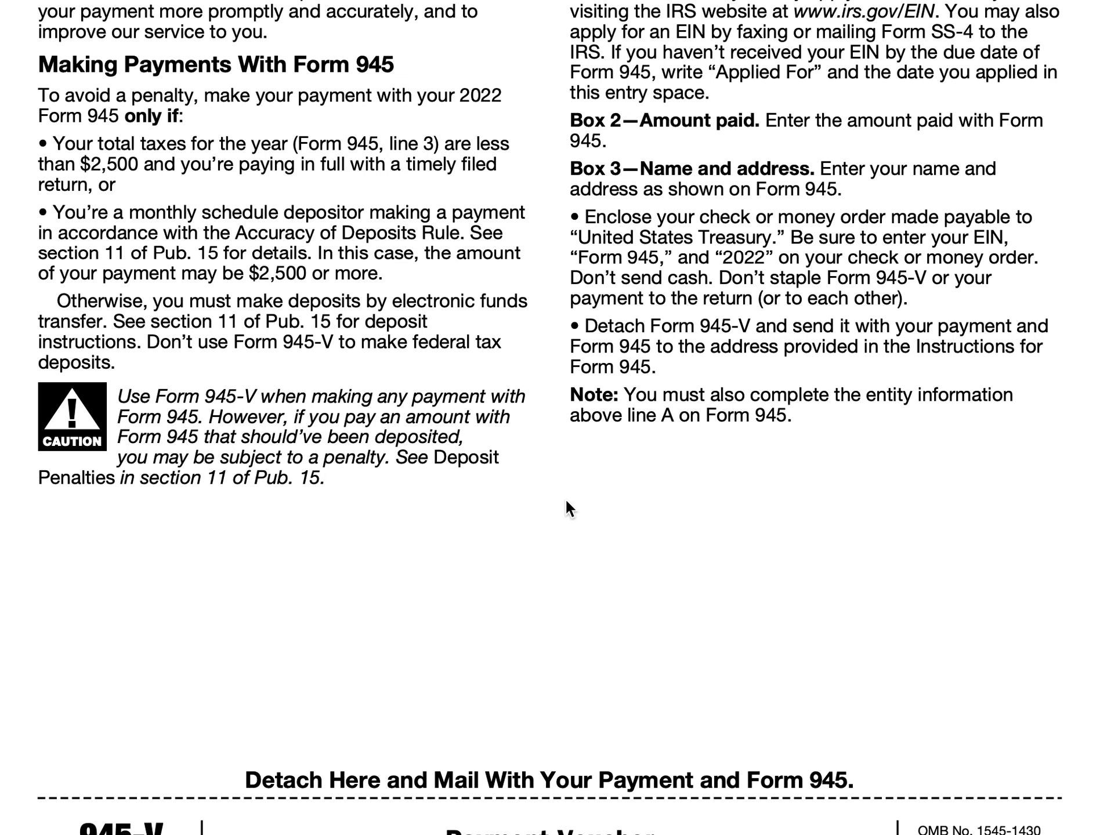
scroll(566, 497, "up", 5)
scroll(566, 501, "up", 17)
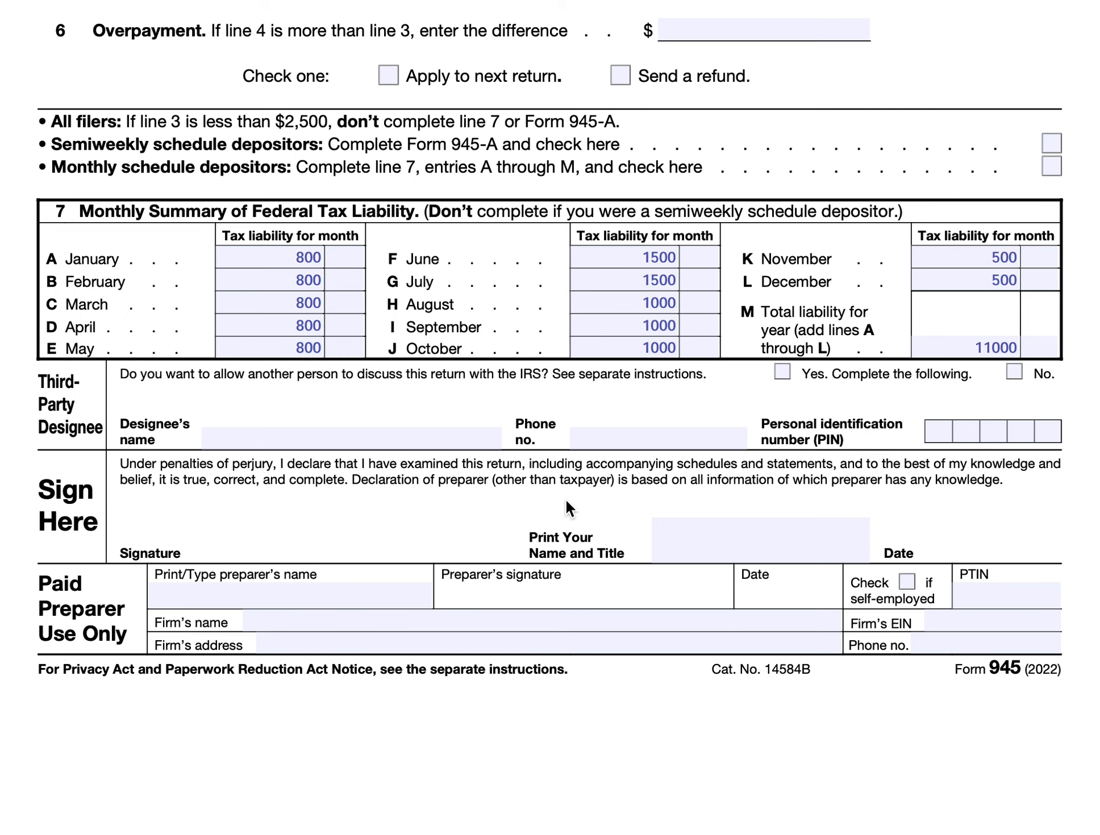
scroll(512, 481, "up", 11)
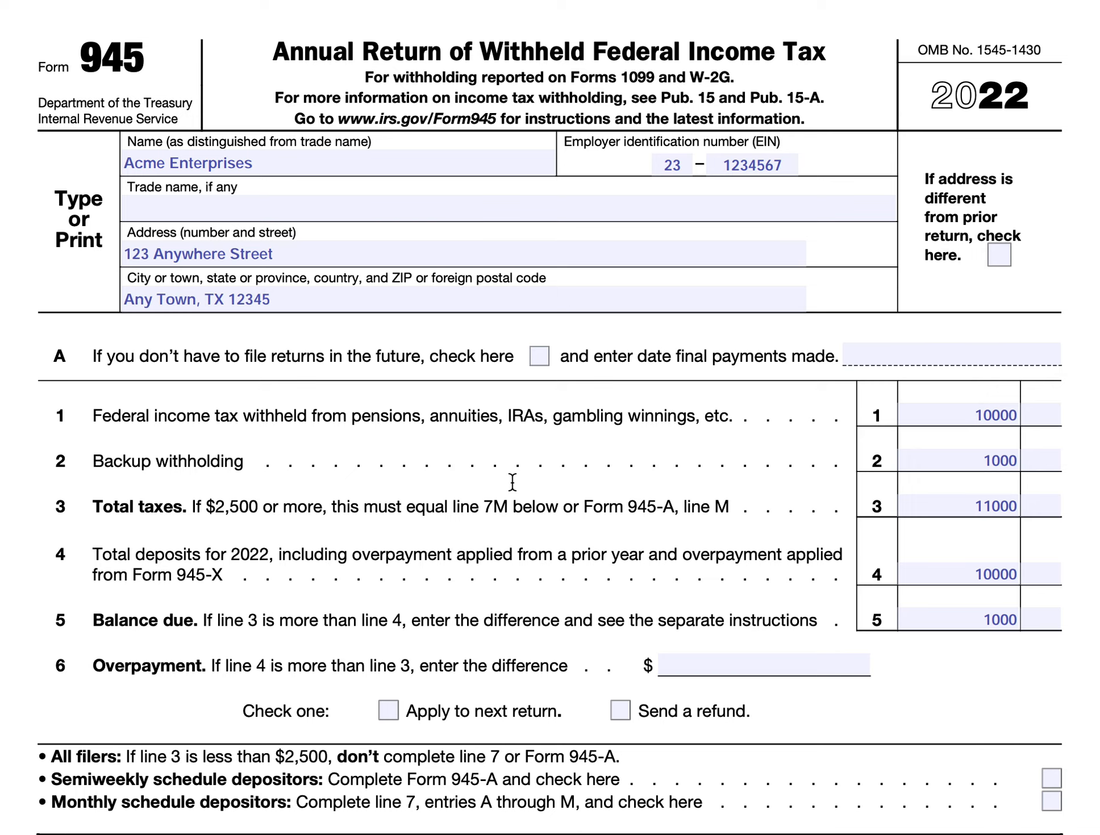
left_click(512, 482)
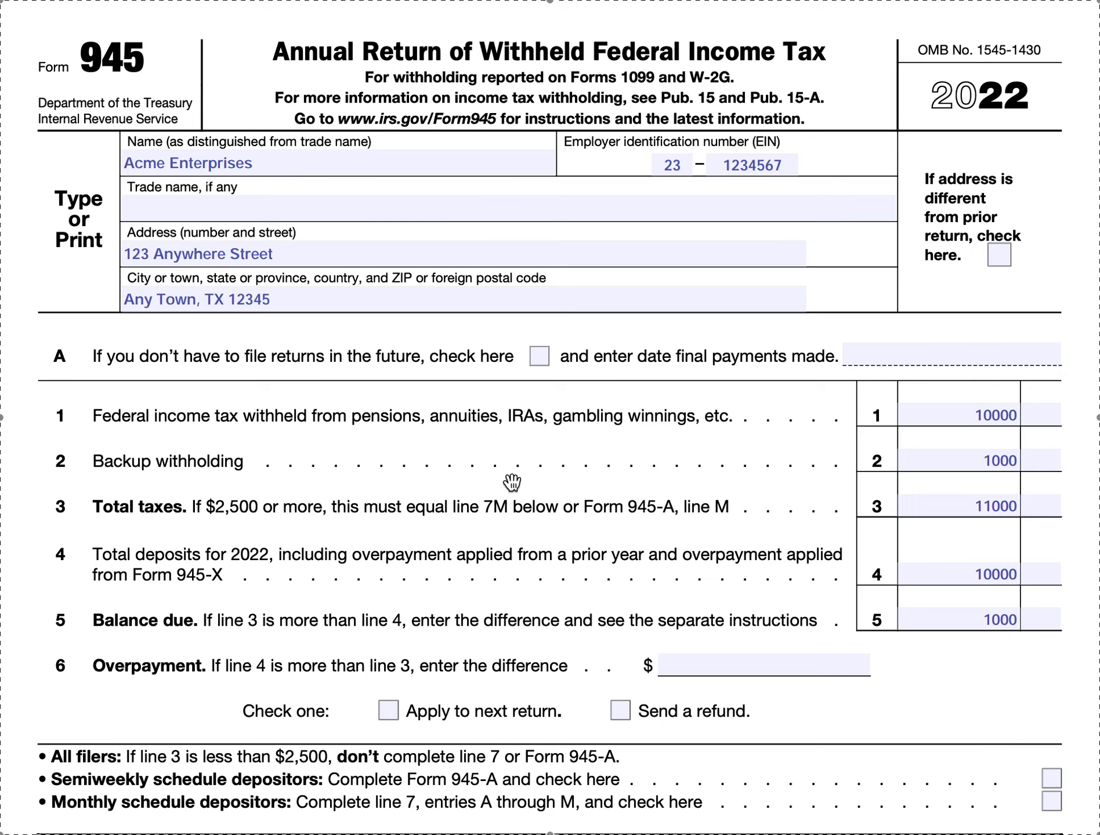